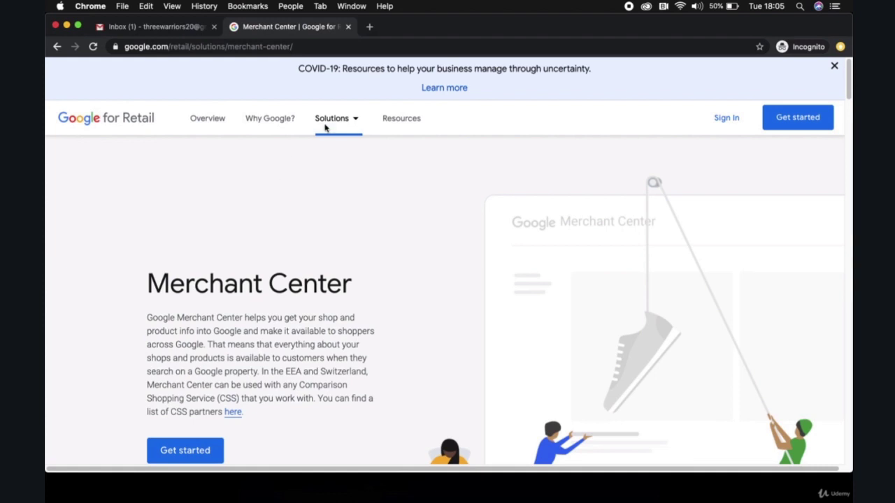
Step: Start the Merchant Center sign-up from the Google for Retail page
left_click(783, 124)
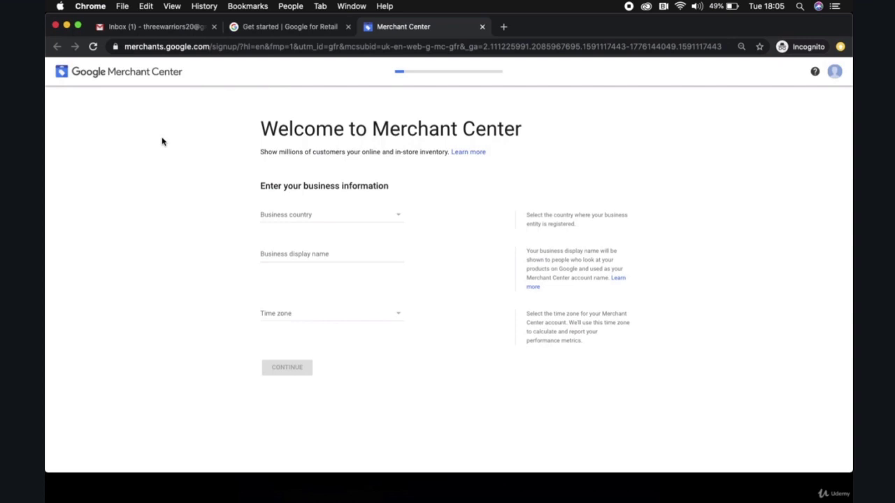
Step: After checking the signed-in account, set business country Australia and display name 'Three Warriors'
left_click(834, 72)
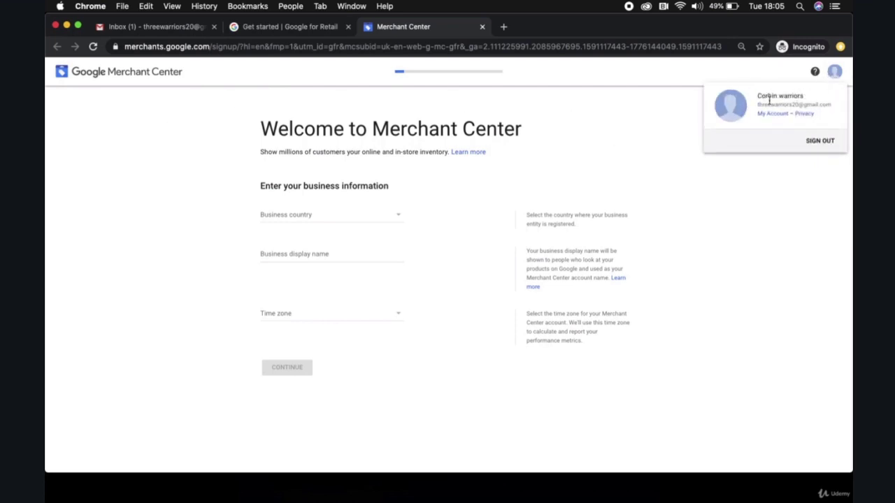
left_click(660, 116)
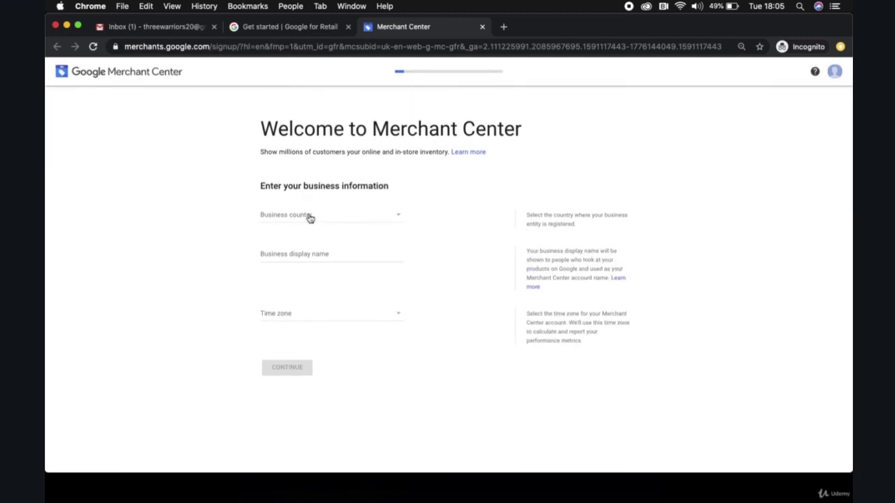
left_click(310, 219)
type("a")
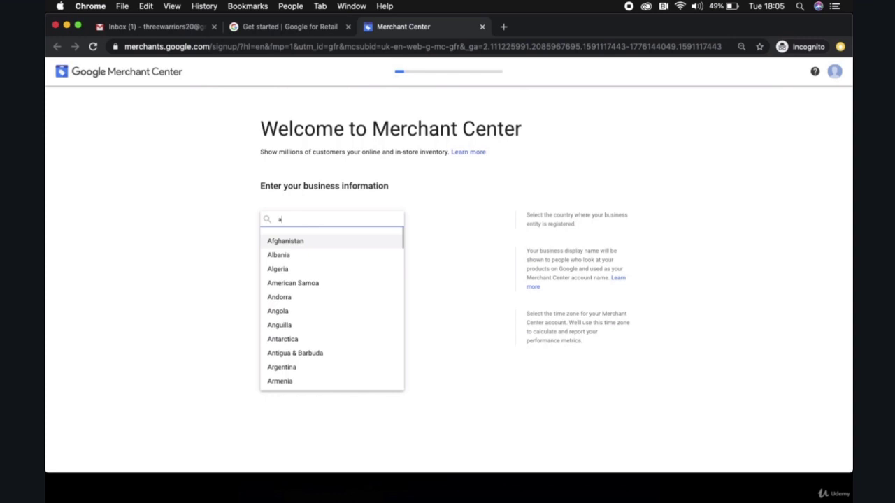
type("ust")
left_click(312, 245)
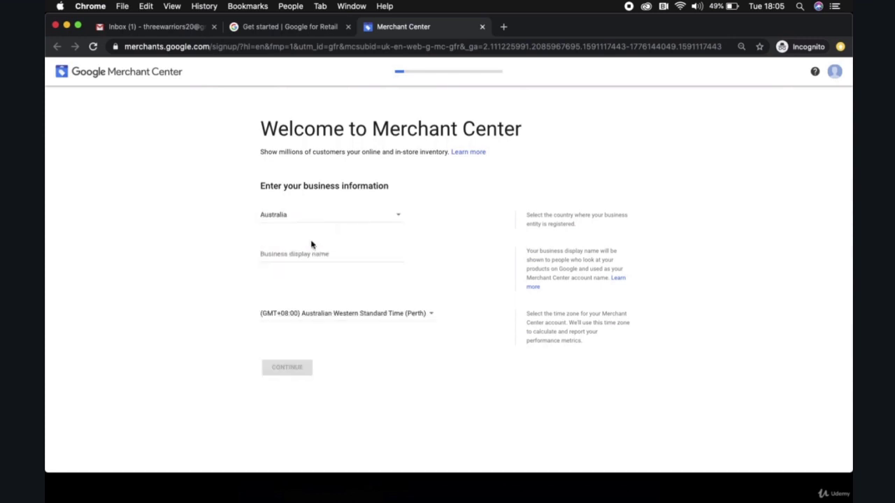
left_click(304, 254)
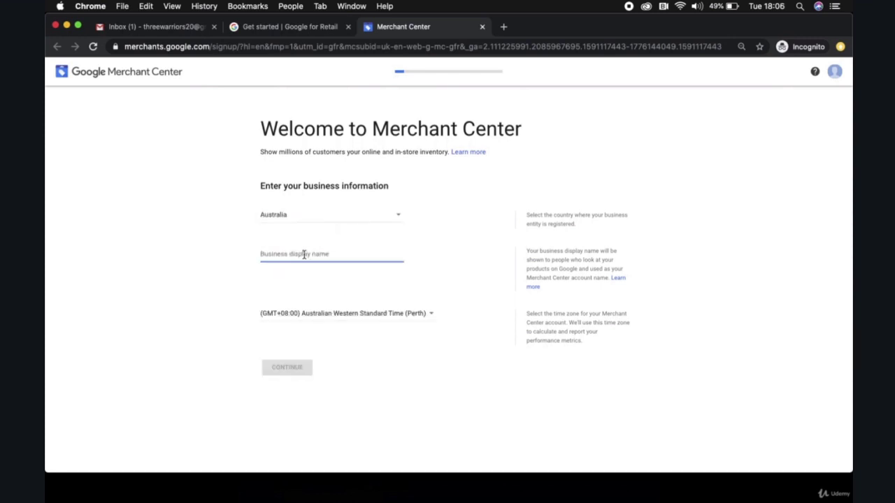
type("Three War")
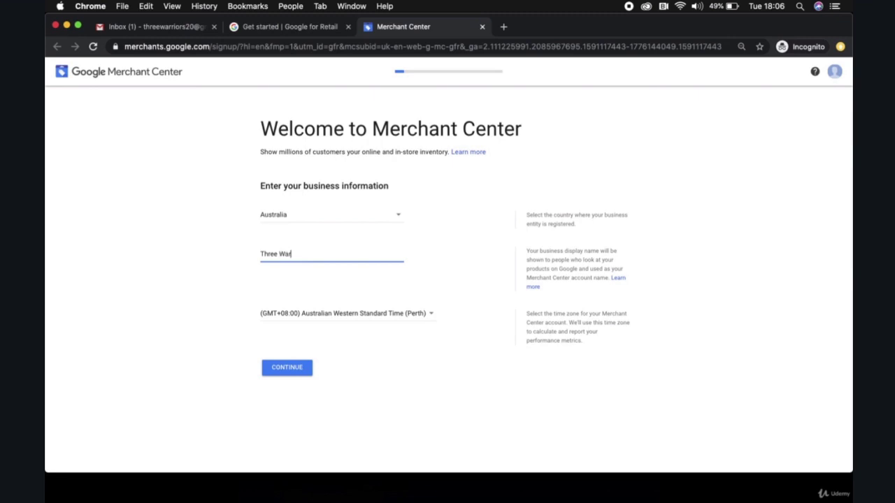
type("riors")
Step: Set the business time zone to Sydney
left_click(314, 315)
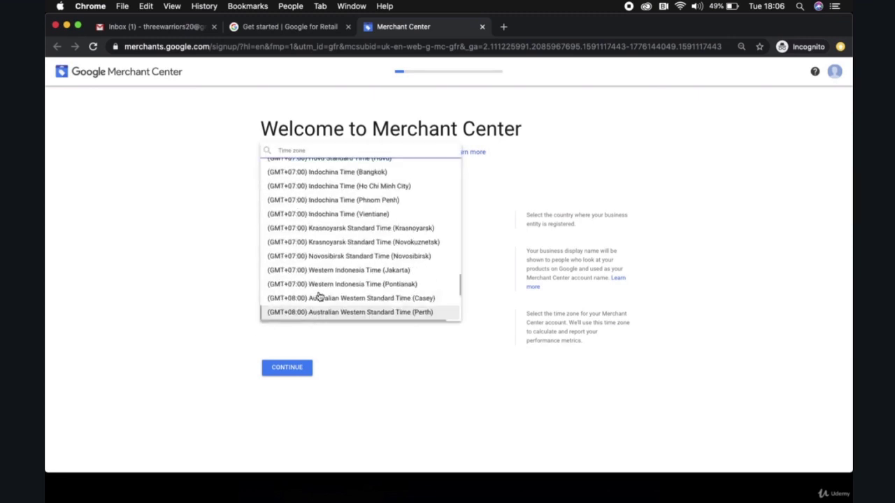
scroll(356, 235, "down", 2)
scroll(356, 235, "down", 2)
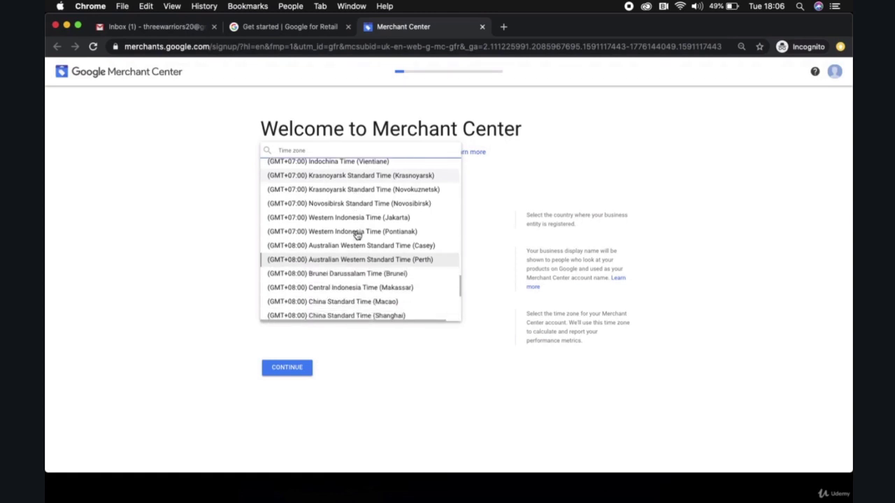
scroll(355, 235, "down", 1)
scroll(355, 235, "down", 1)
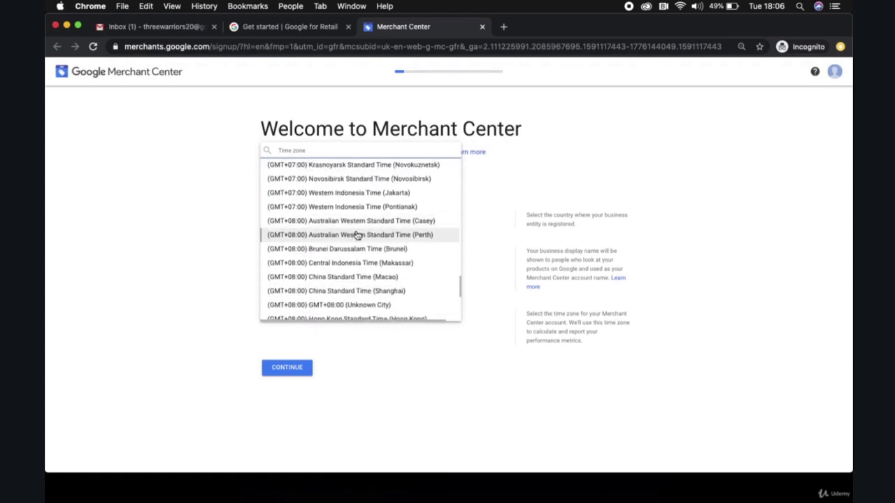
type("sydney")
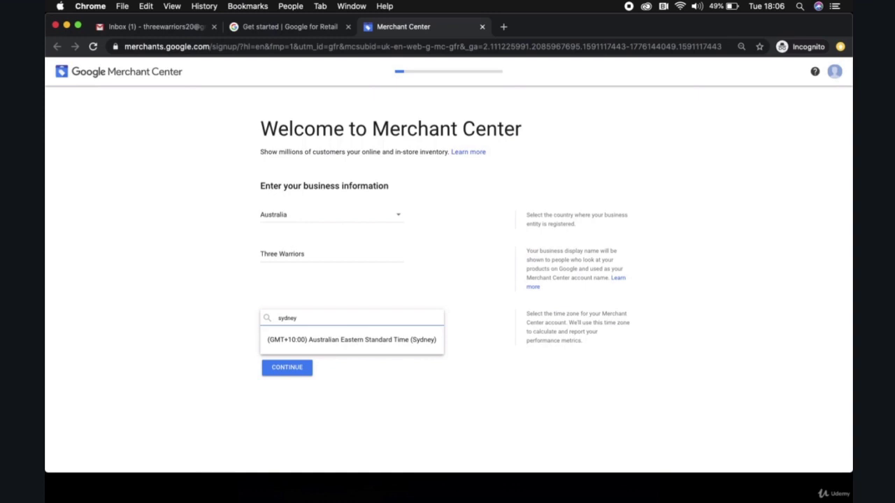
left_click(388, 341)
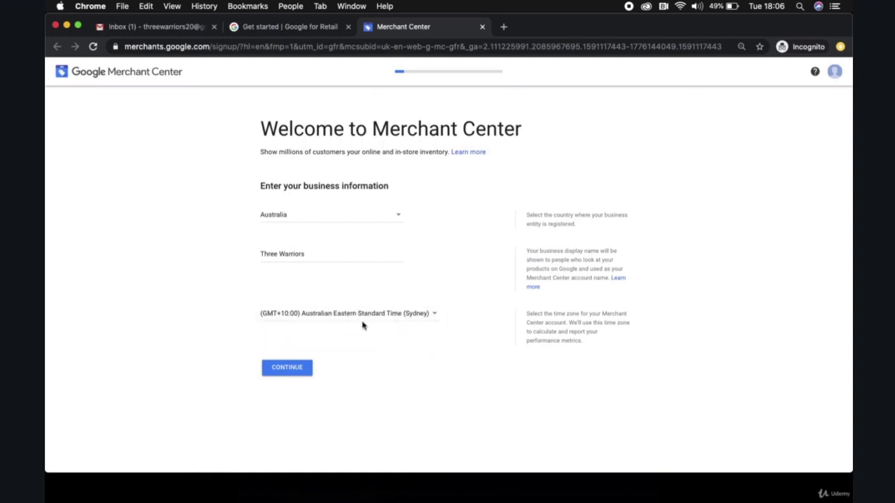
Step: Submit the business details, opt in to tips updates and accept the Terms and Conditions
left_click(297, 366)
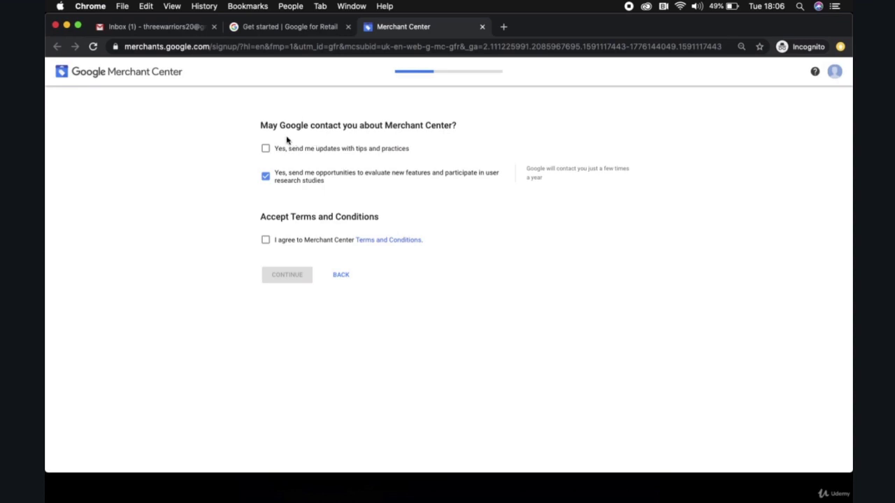
left_click(266, 151)
left_click(266, 240)
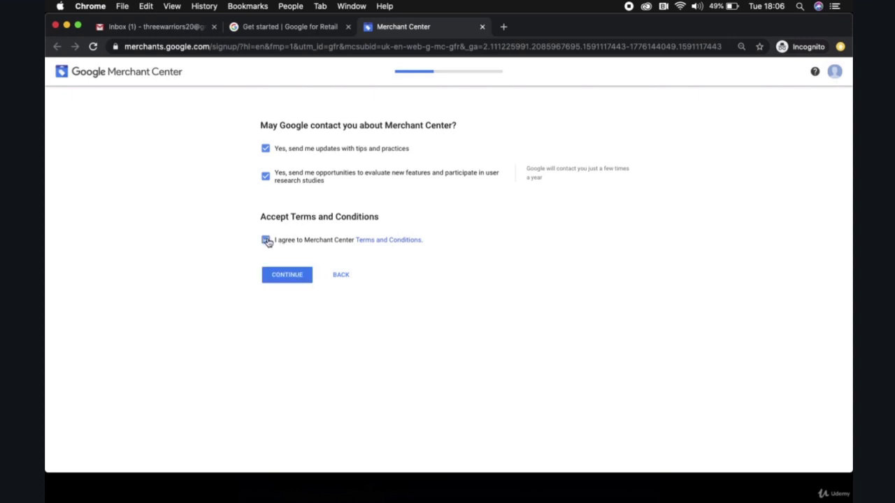
Step: Select Shopping ads as the only program and expand its details
left_click(293, 275)
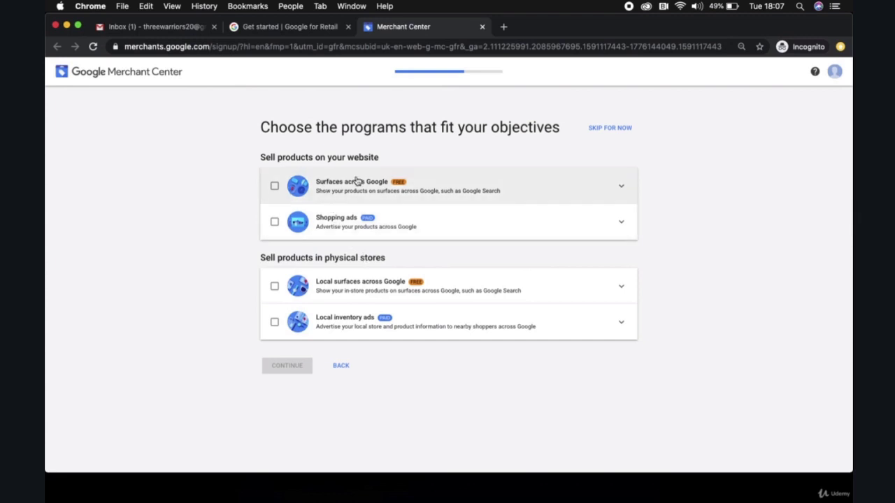
left_click(274, 222)
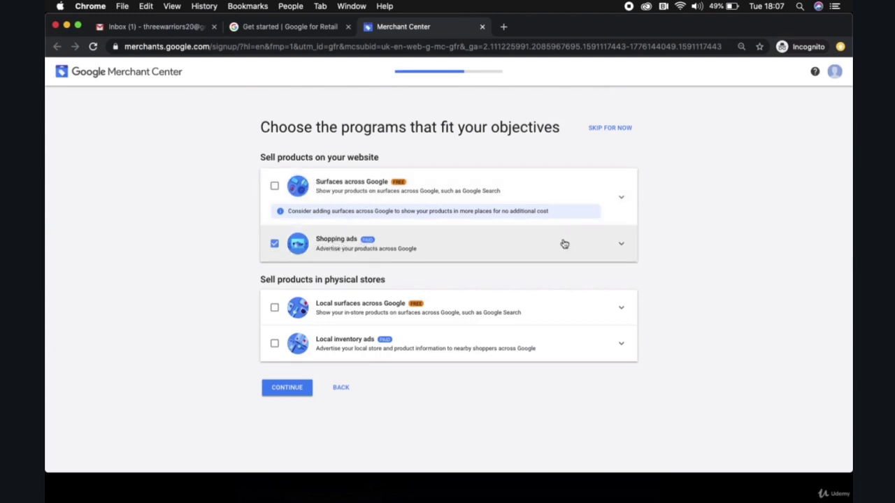
left_click(621, 244)
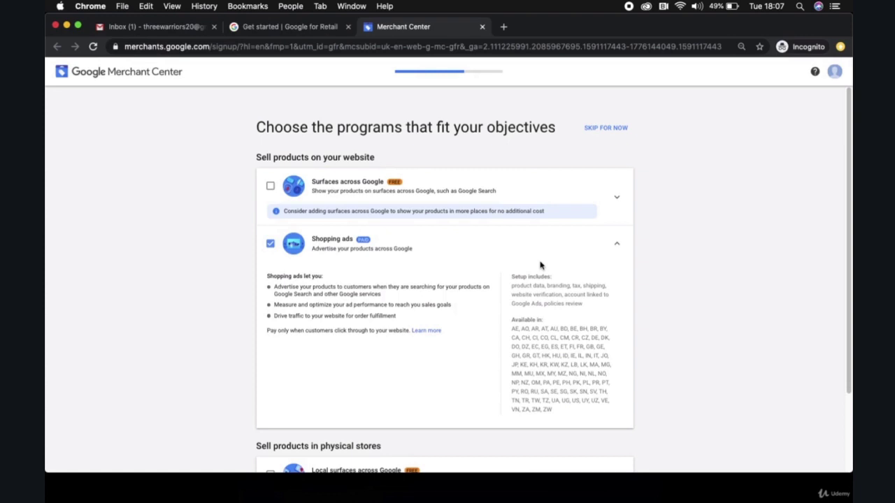
scroll(541, 266, "down", 1)
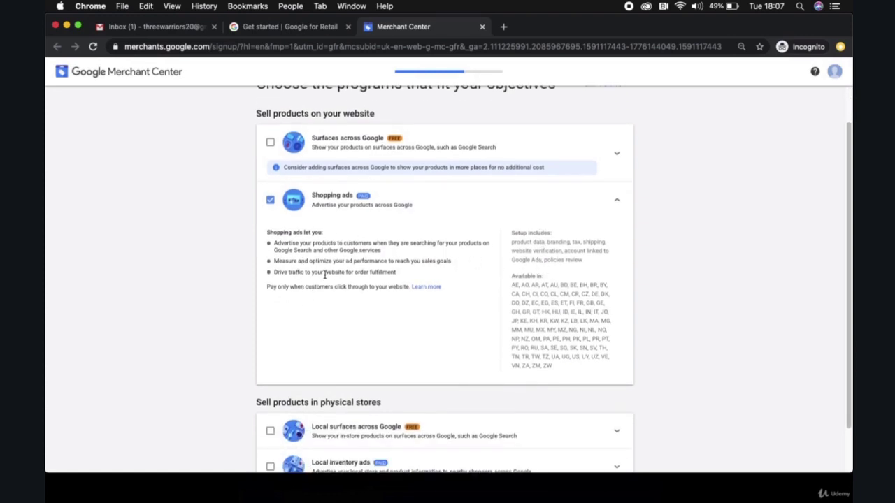
scroll(325, 275, "down", 1)
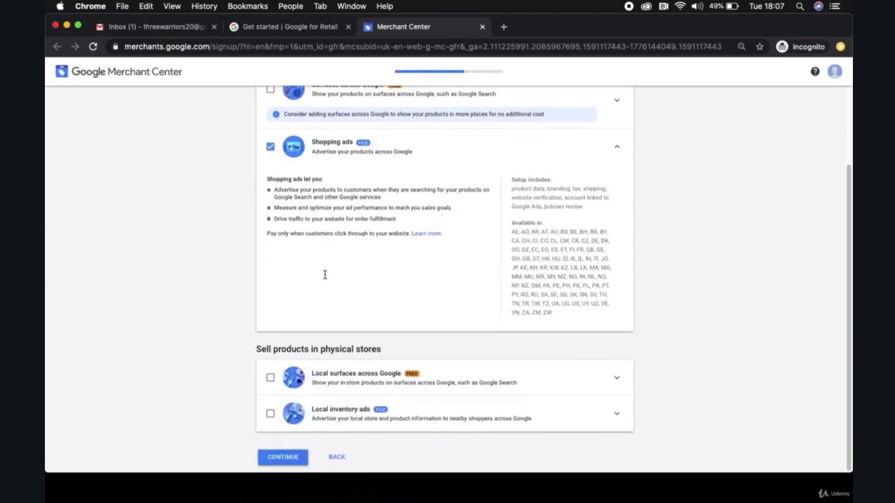
Step: Continue to the review summary for Three Warriors, Australia, with Shopping ads
left_click(282, 458)
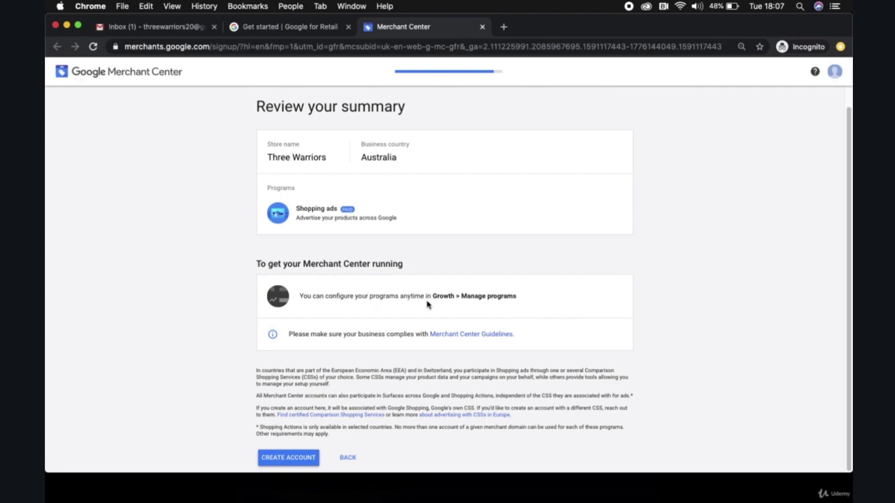
Step: Create the Three Warriors Merchant Center account from the review summary
left_click(295, 461)
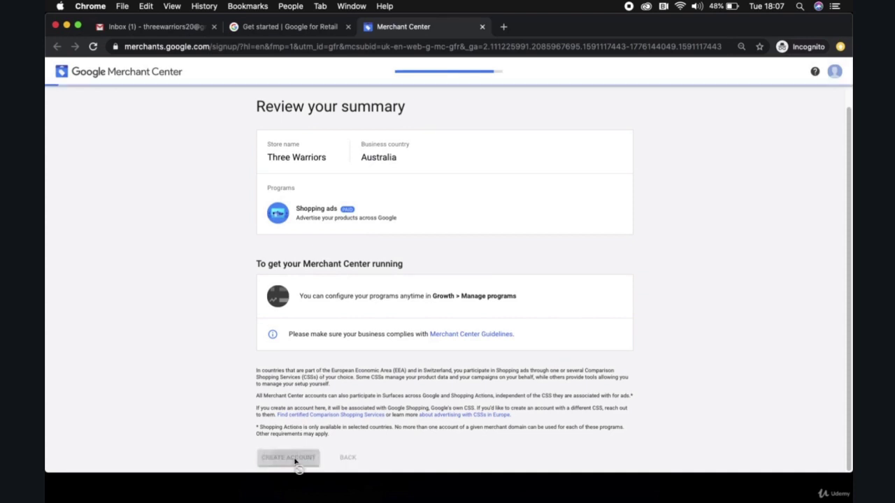